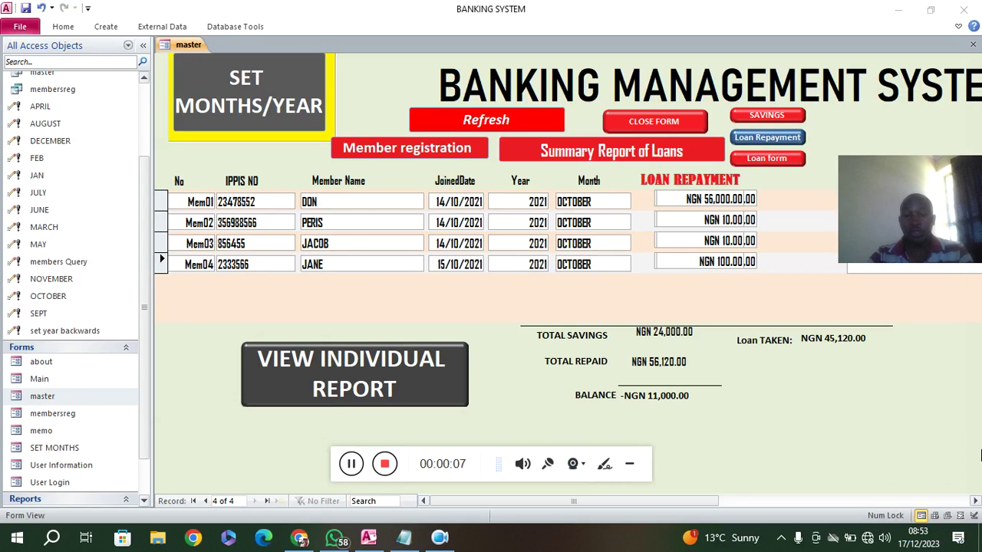
# Open childtable's design read-only, then close the master form and all other open objects
pyautogui.click(630, 466)
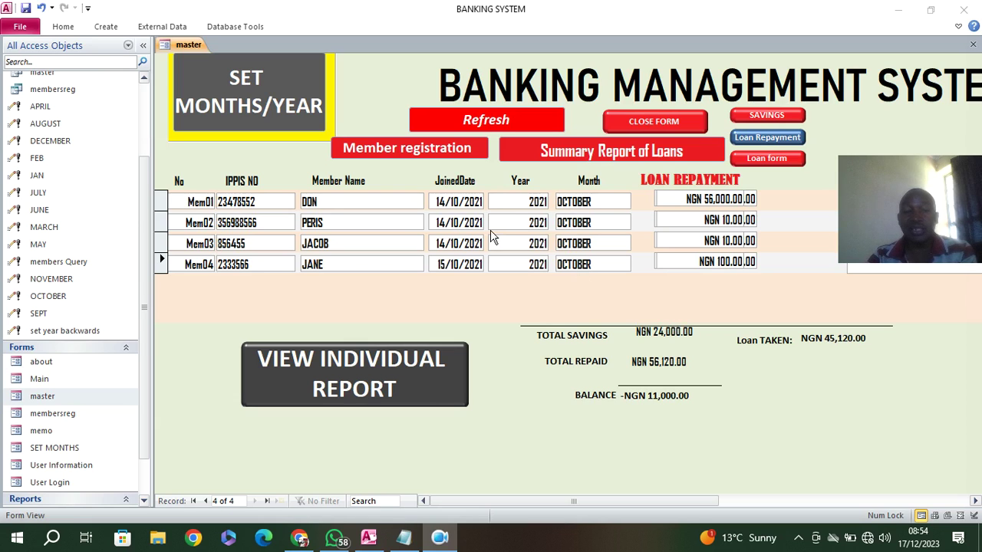
pyautogui.scroll(3, 27, 177)
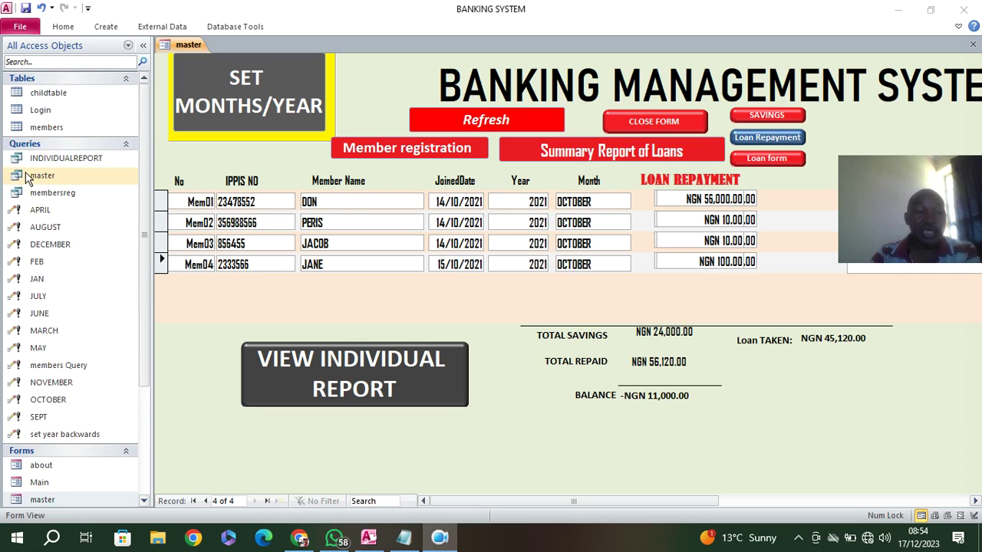
pyautogui.rightClick(59, 90)
pyautogui.click(90, 113)
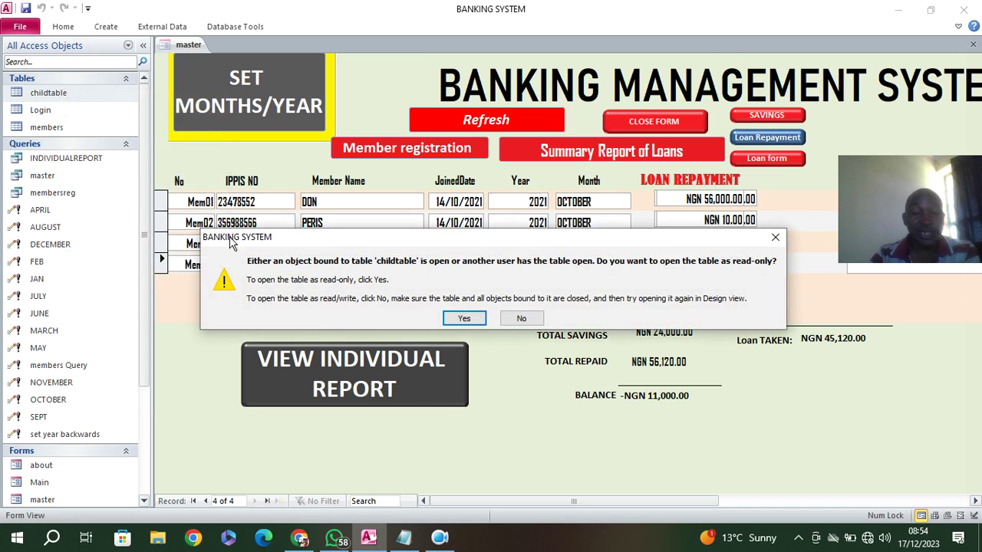
pyautogui.click(464, 318)
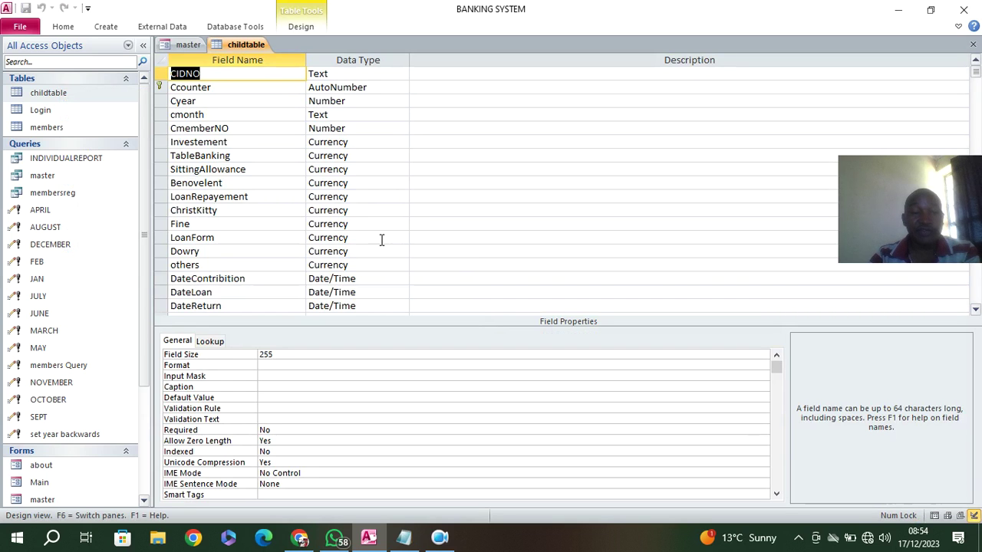
pyautogui.rightClick(190, 46)
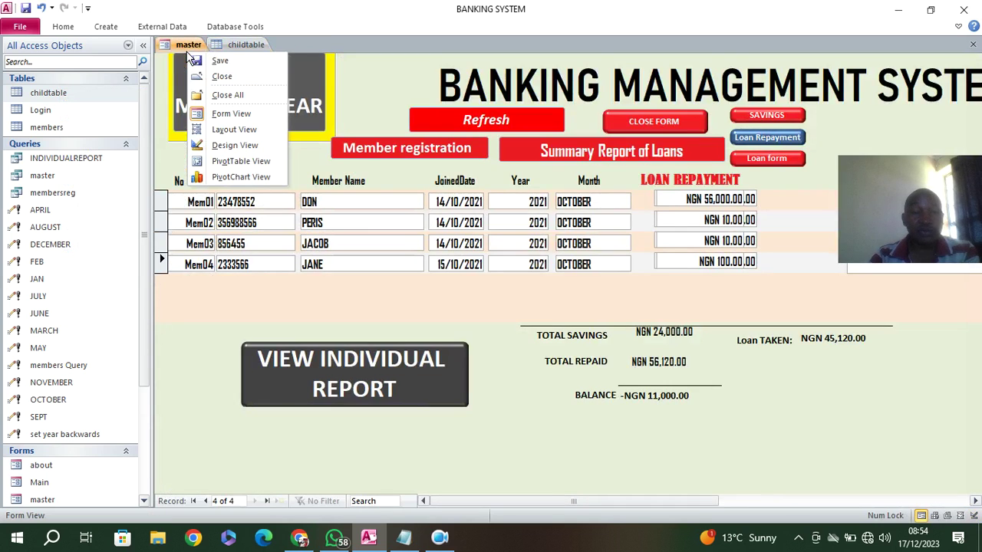
pyautogui.click(224, 97)
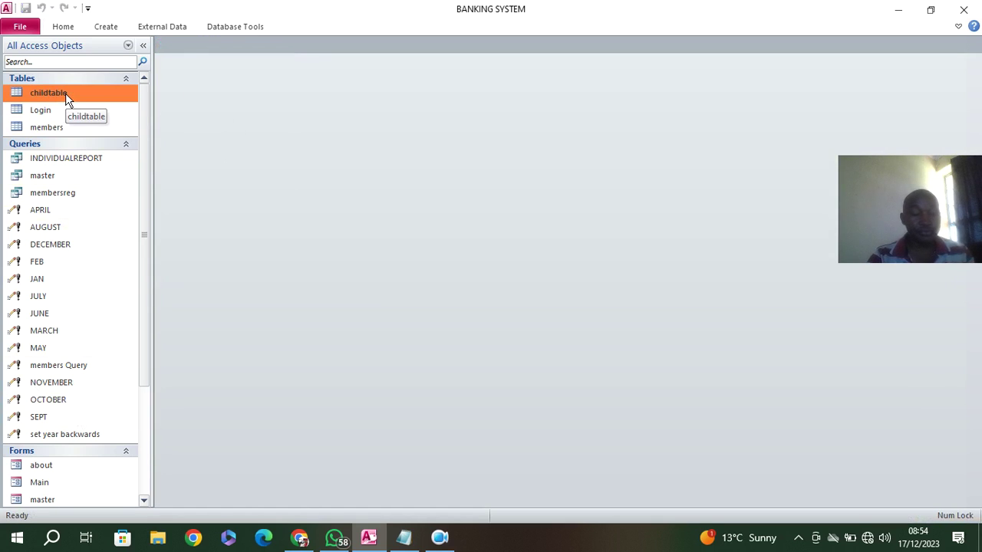
# Launch ZoomIt64 from Windows search and open childtable in Design View
pyautogui.click(52, 539)
pyautogui.write('z')
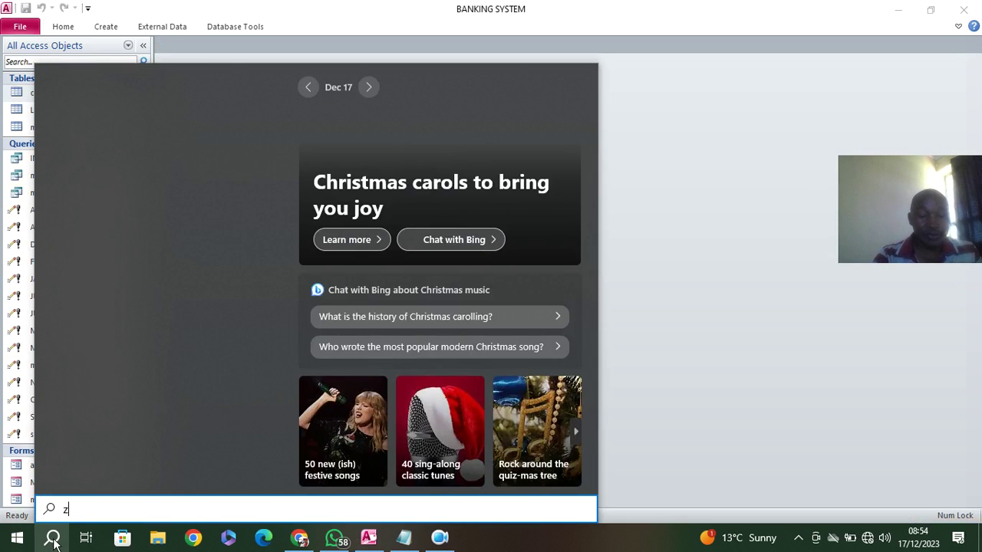
pyautogui.write('oo')
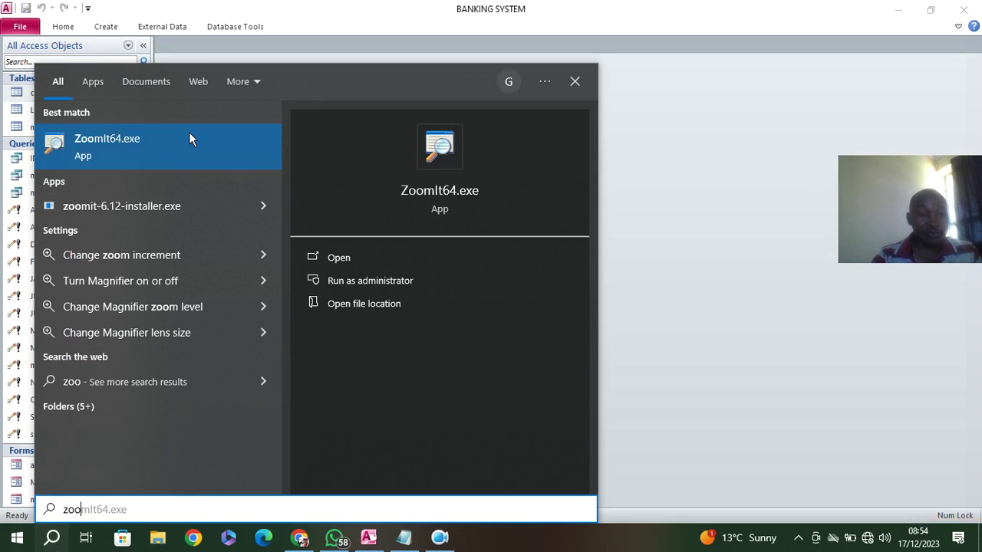
pyautogui.click(189, 138)
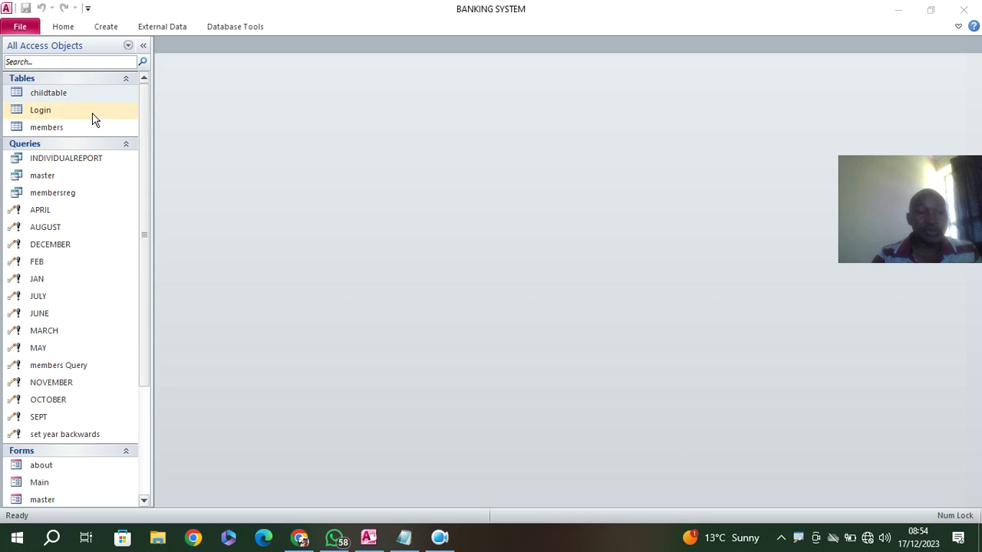
pyautogui.rightClick(86, 94)
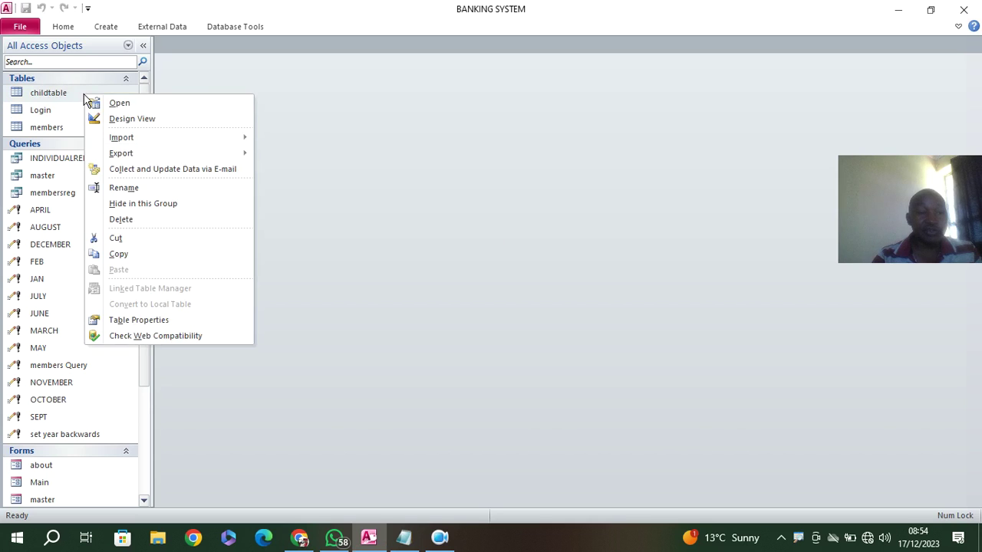
pyautogui.click(154, 121)
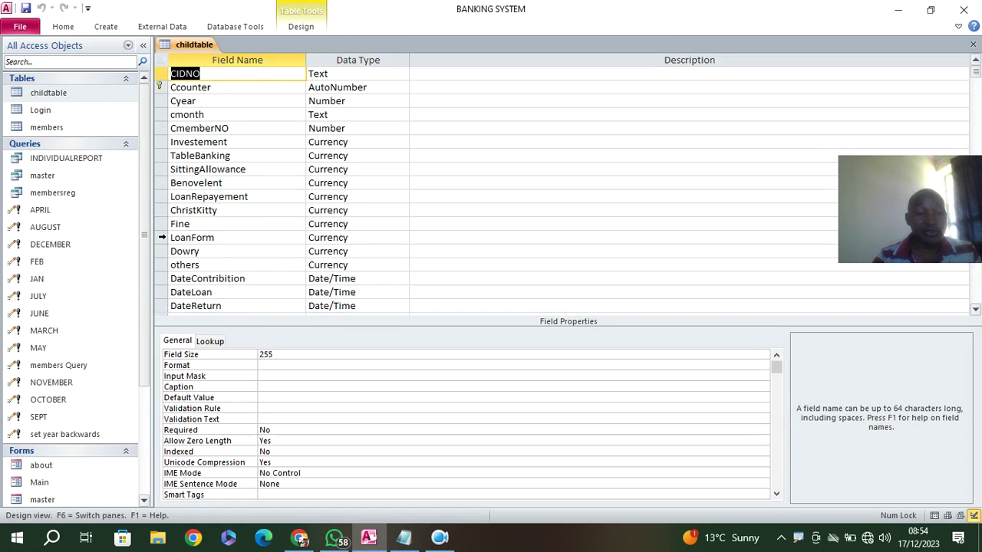
# Change LoanForm's Format from "NGN "#,###.00 to "Kshs" #,###.00 and select the new value
pyautogui.click(162, 239)
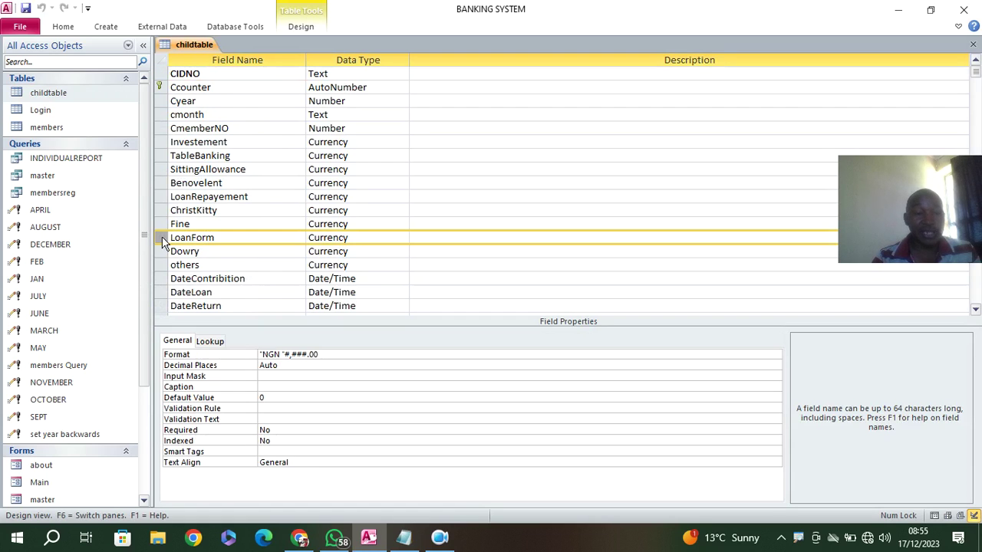
pyautogui.click(364, 240)
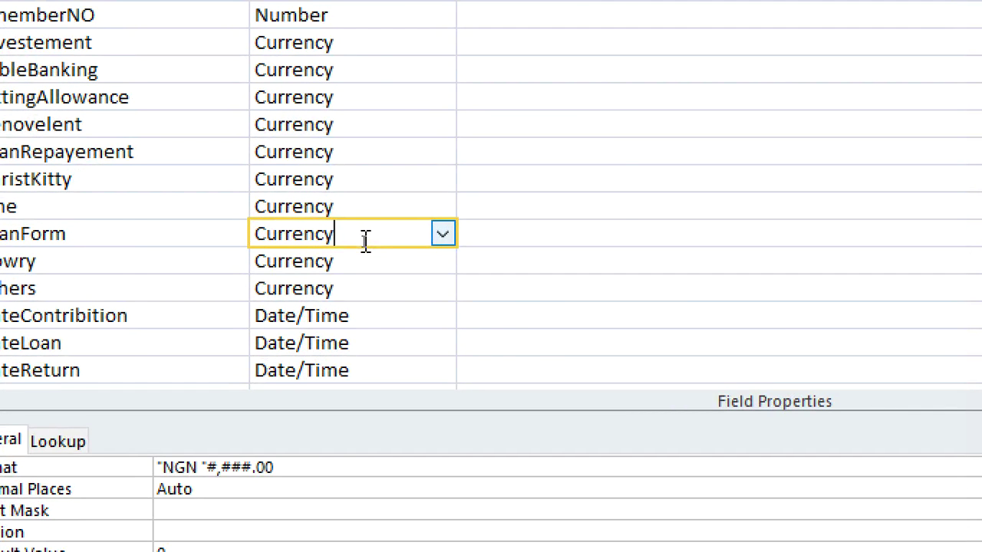
pyautogui.click(153, 234)
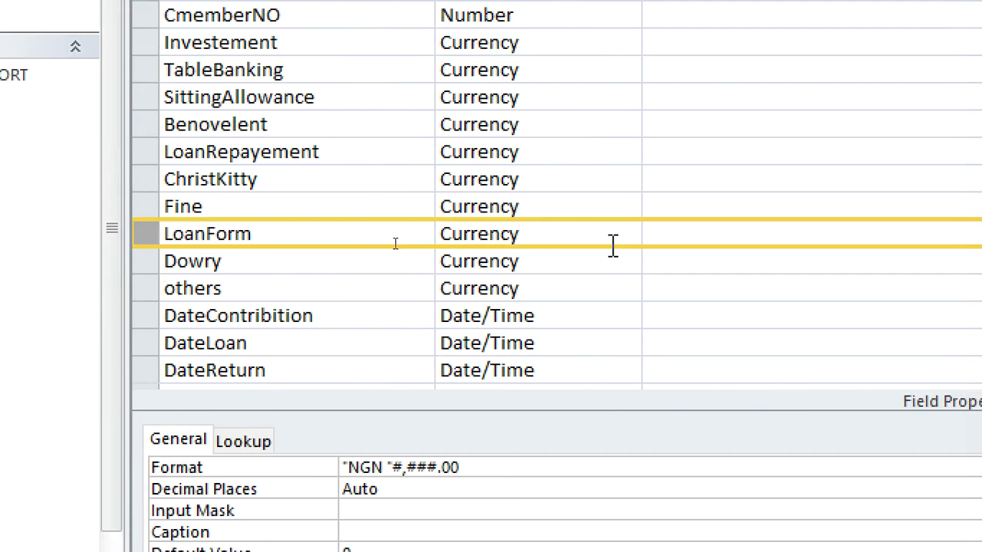
pyautogui.click(577, 234)
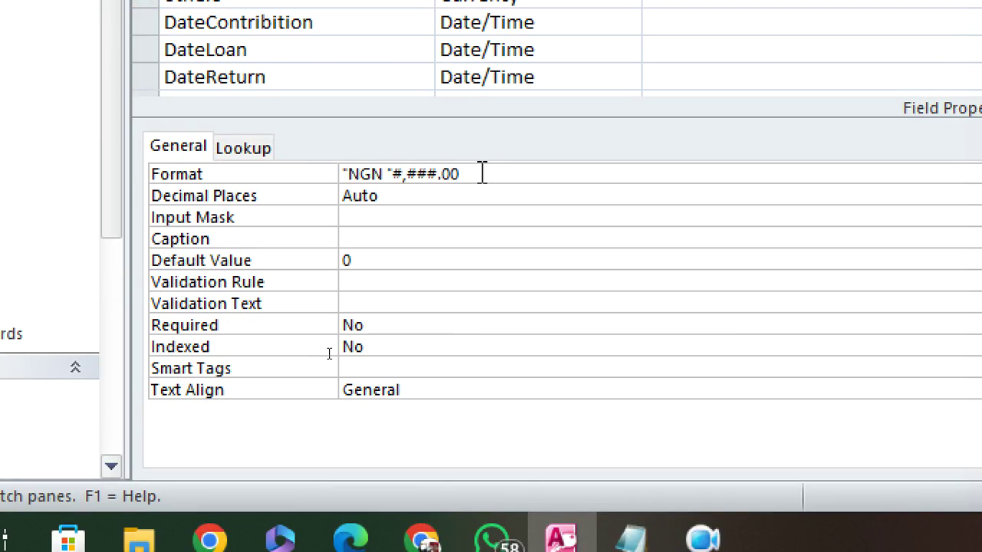
pyautogui.moveTo(480, 465); pyautogui.dragTo(280, 445)
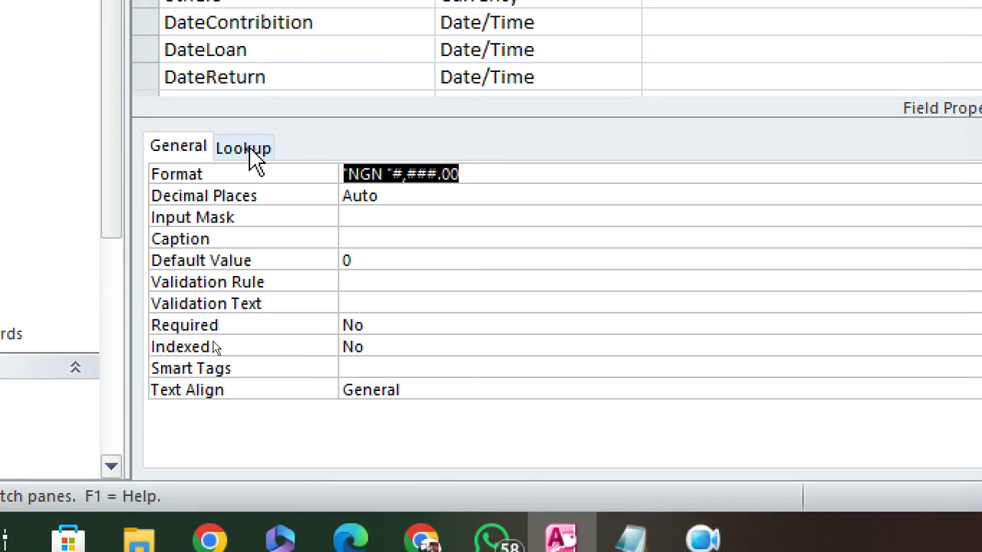
pyautogui.write('"" #,###.00')
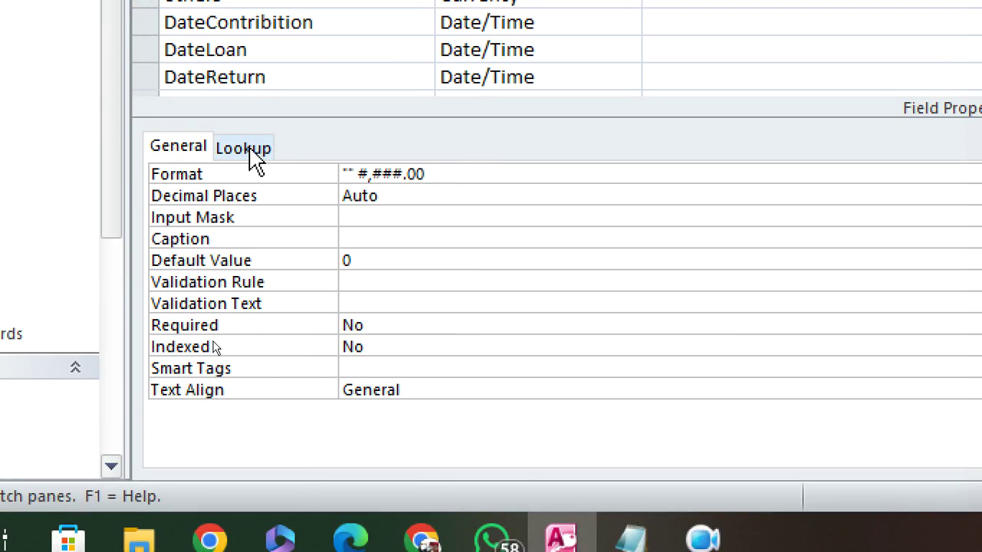
pyautogui.click(354, 171)
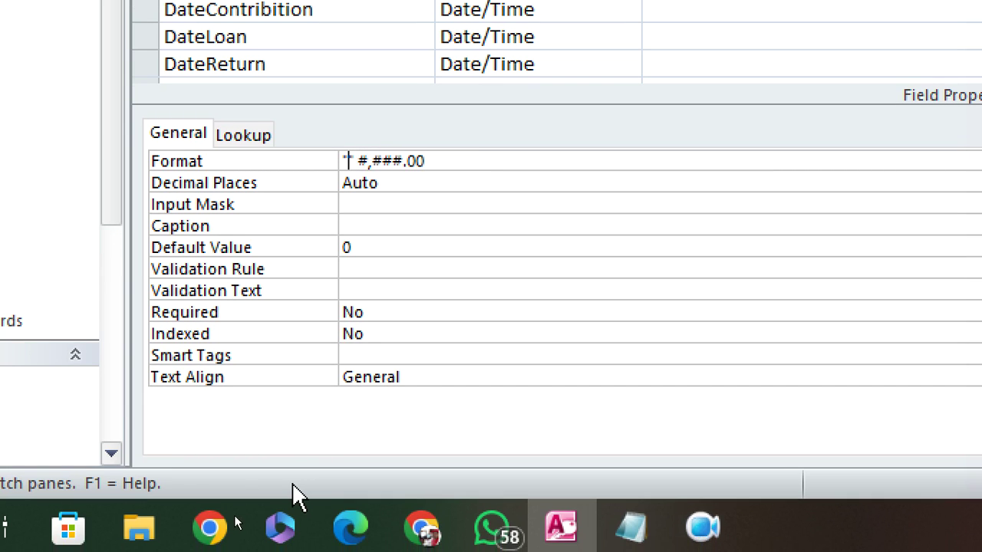
pyautogui.write('KS')
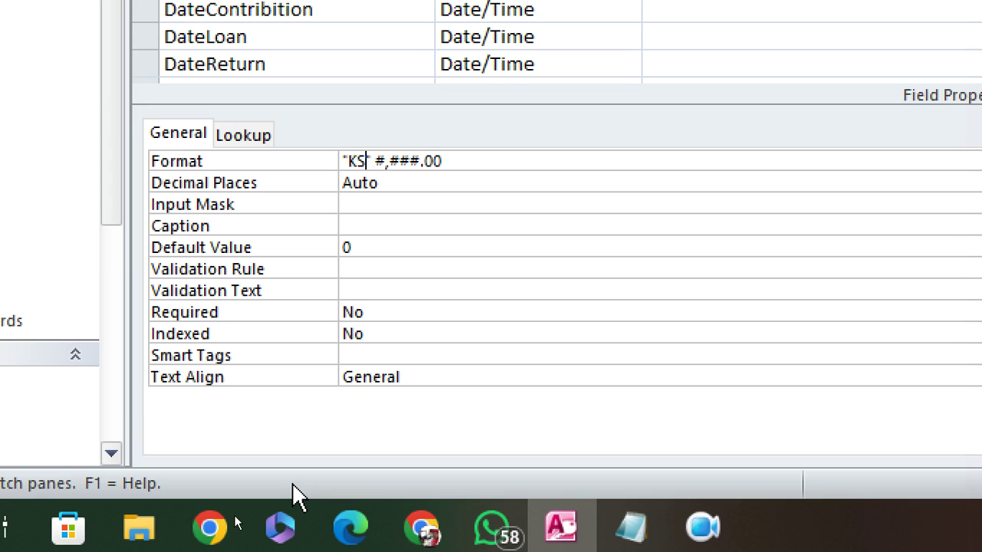
pyautogui.press('BackSpace')
pyautogui.write('shs')
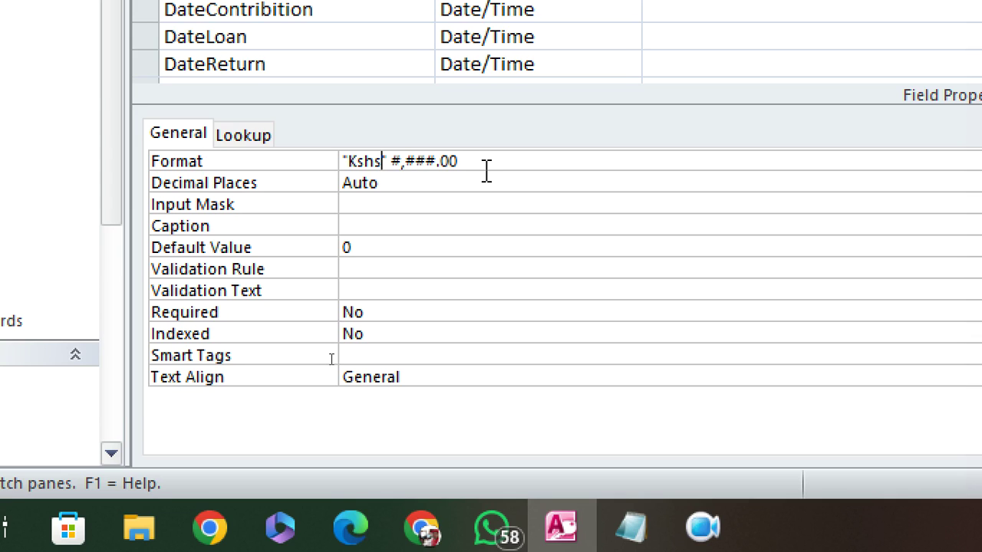
pyautogui.moveTo(459, 162); pyautogui.dragTo(213, 145)
pyautogui.hotkey('ctrl', 'c')
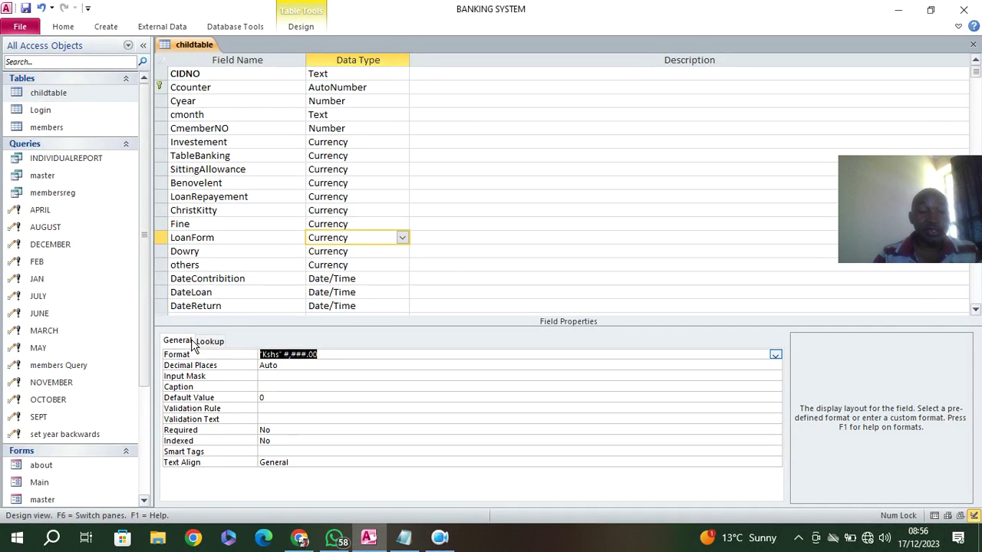
# Paste the "Kshs" #,###.00 format into the LoanRepayement and Investement Format properties
pyautogui.press('F6')
pyautogui.click(370, 197)
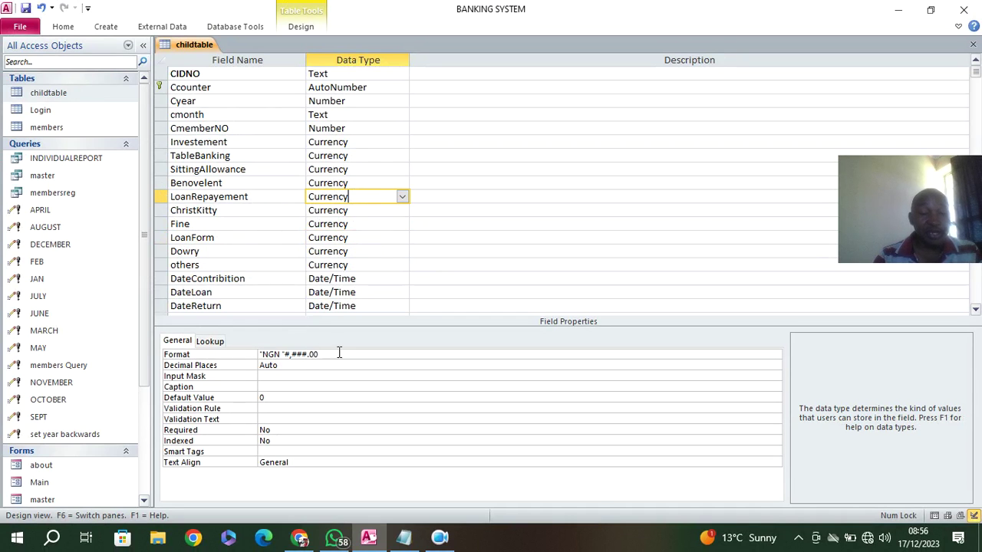
pyautogui.press('F6')
pyautogui.hotkey('ctrl', 'v')
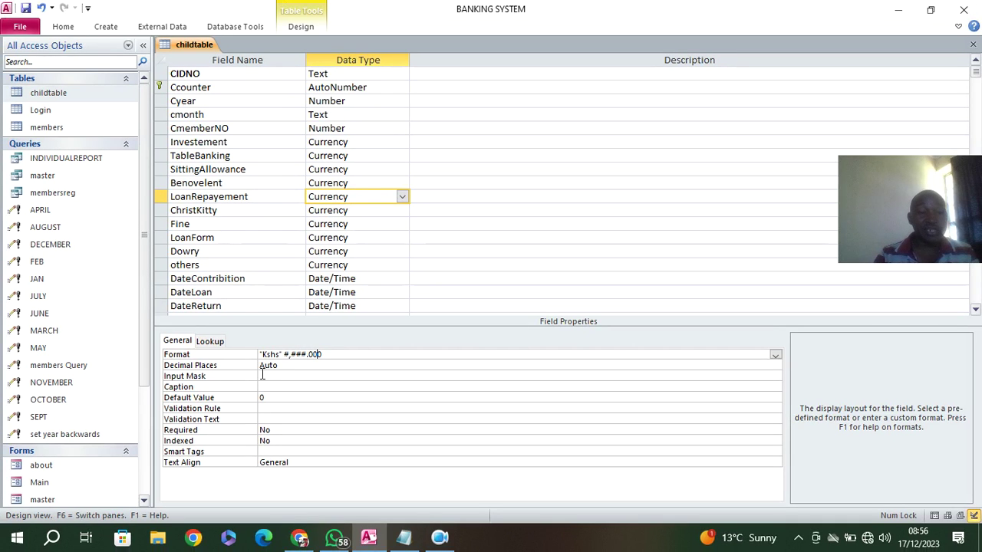
pyautogui.click(364, 141)
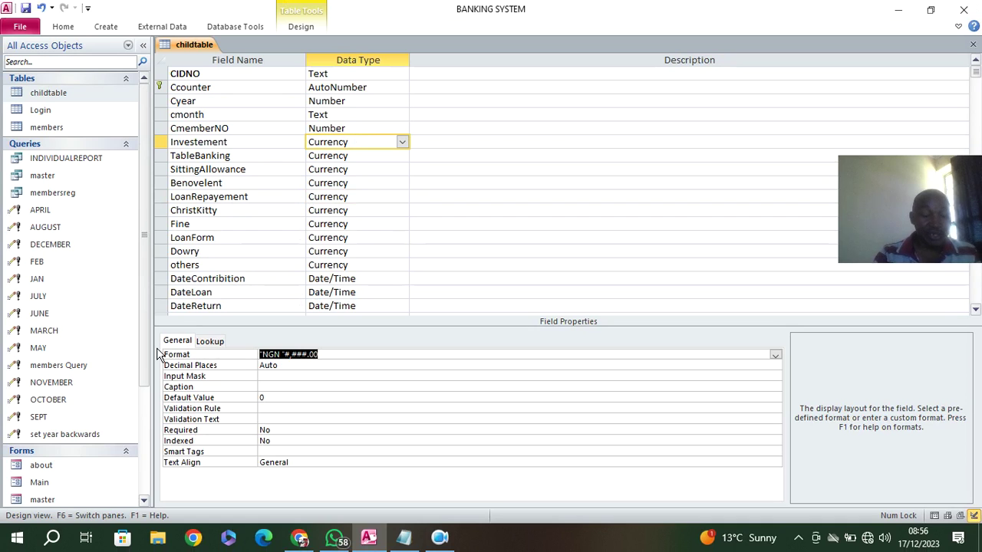
pyautogui.hotkey('ctrl', 'v')
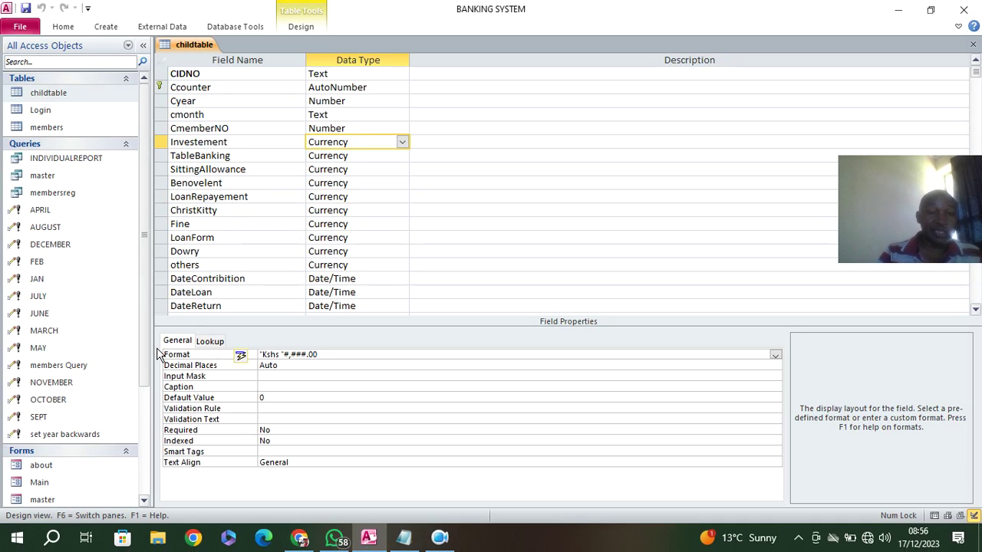
# Close childtable's design, then open the master form in Design View and switch it to Form View
pyautogui.rightClick(202, 46)
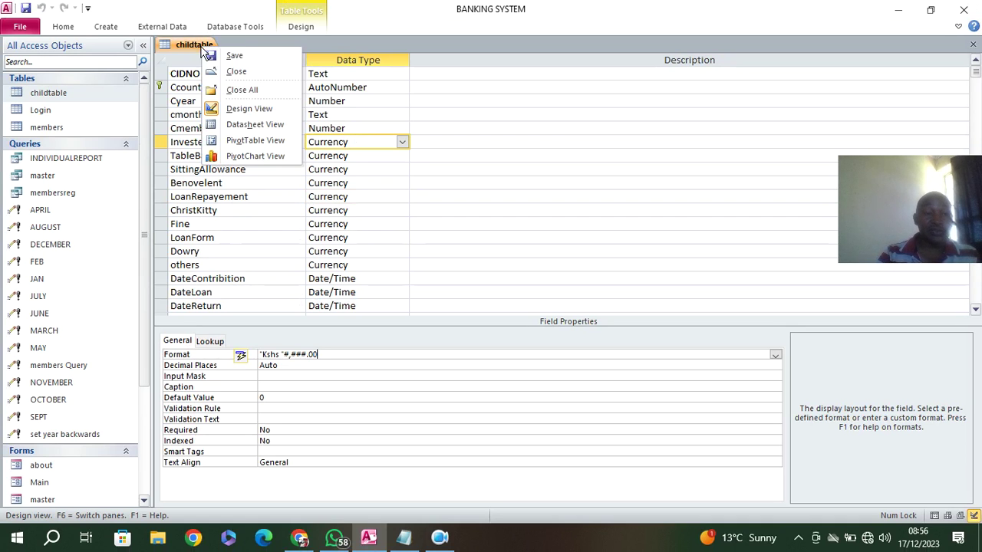
pyautogui.click(229, 91)
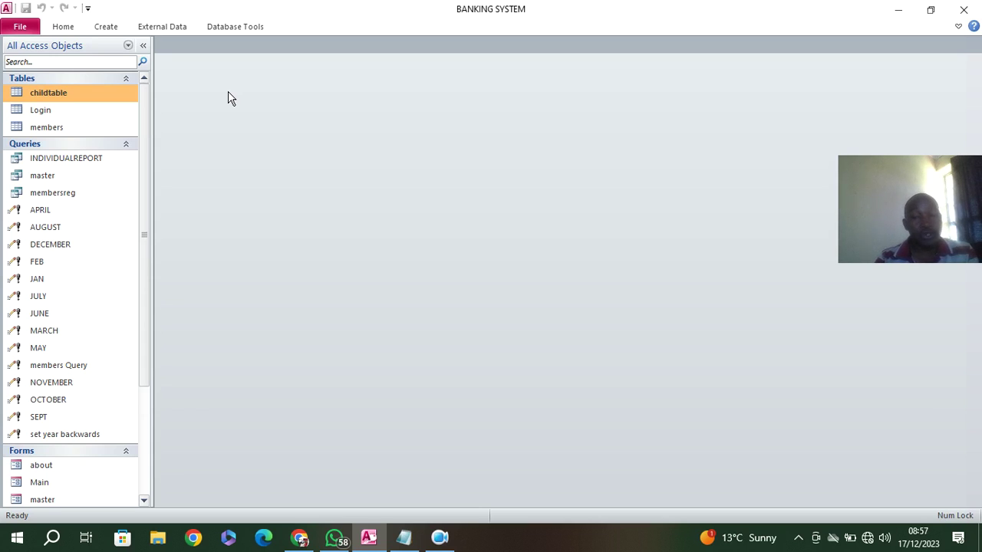
pyautogui.scroll(-1, 42, 416)
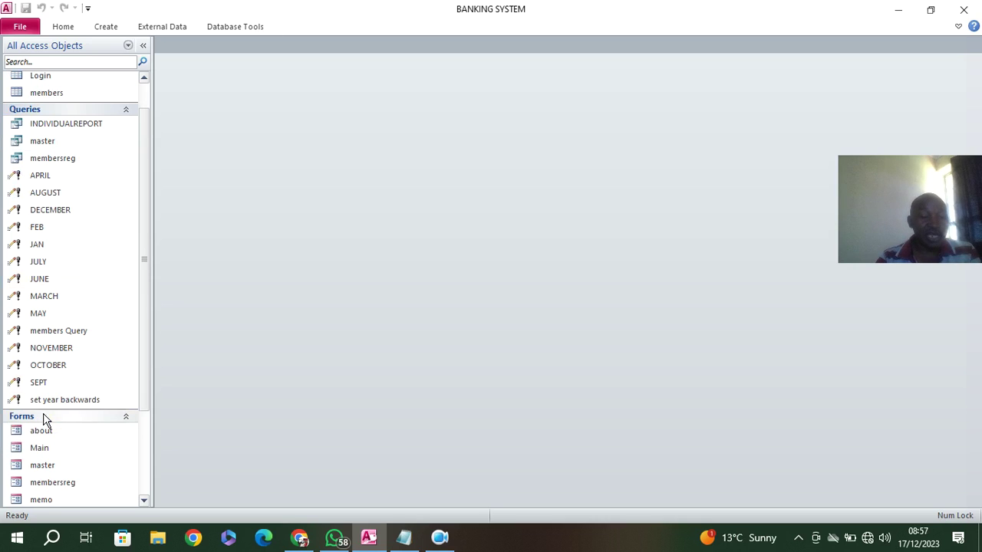
pyautogui.rightClick(42, 464)
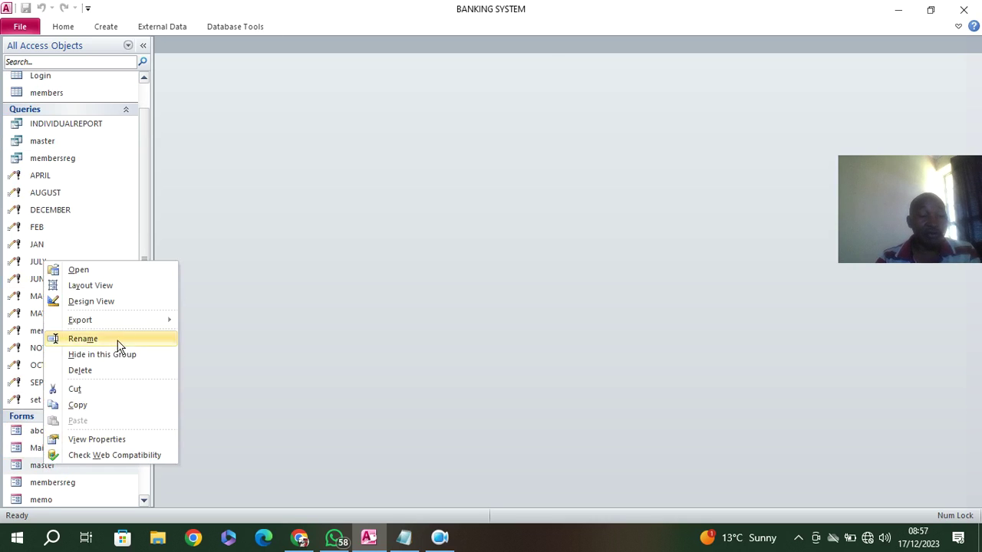
pyautogui.click(91, 302)
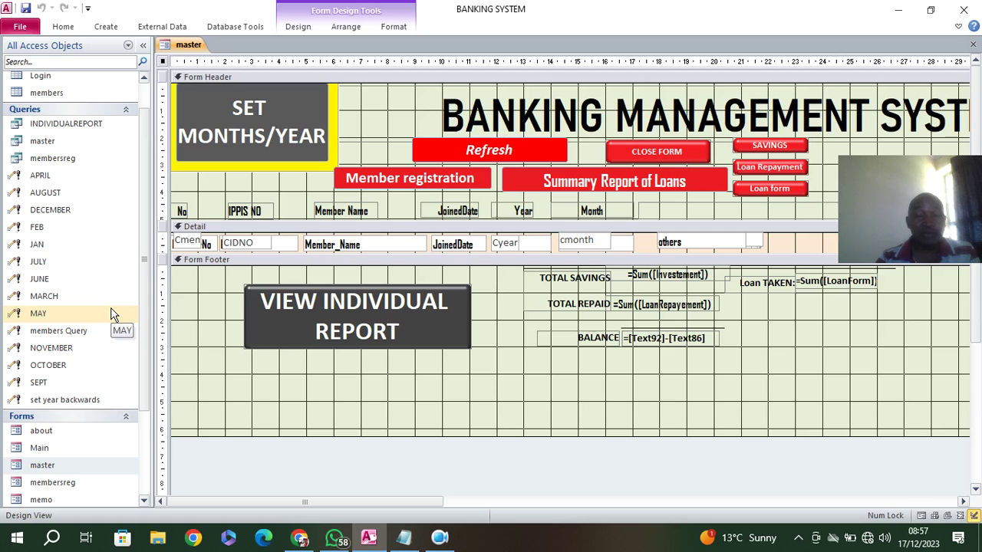
pyautogui.click(68, 26)
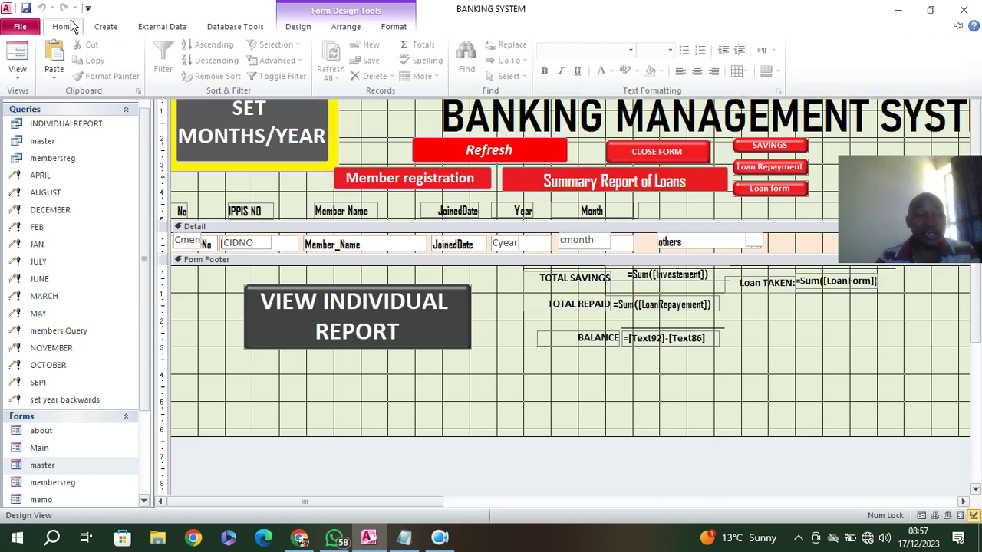
pyautogui.click(17, 58)
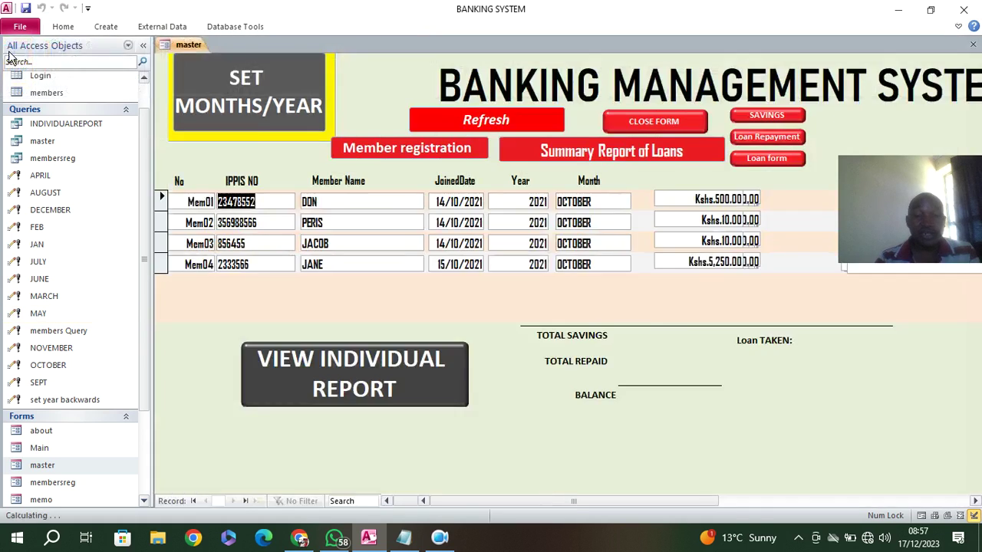
# Show each member's savings with the SAVINGS button, then return the master form to Design View
pyautogui.click(758, 115)
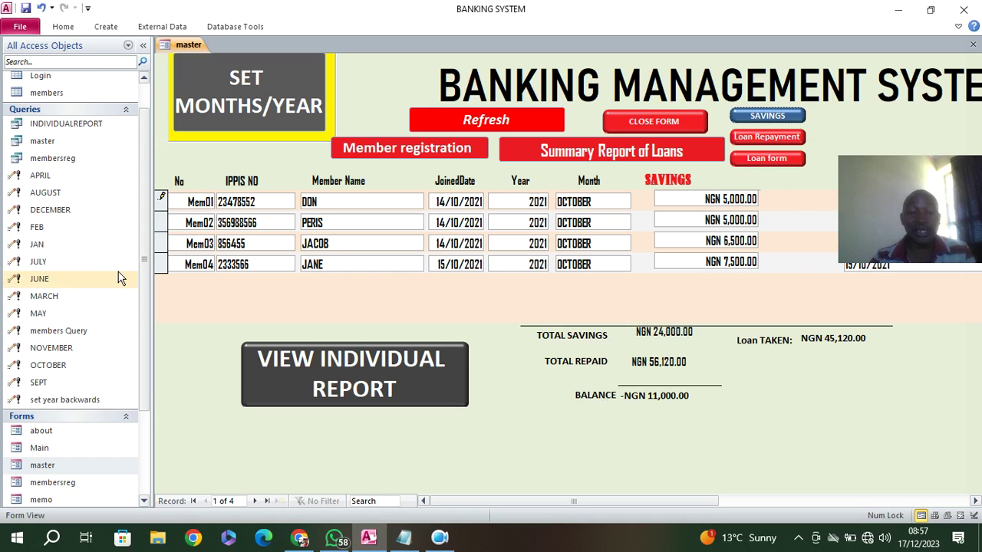
pyautogui.rightClick(177, 295)
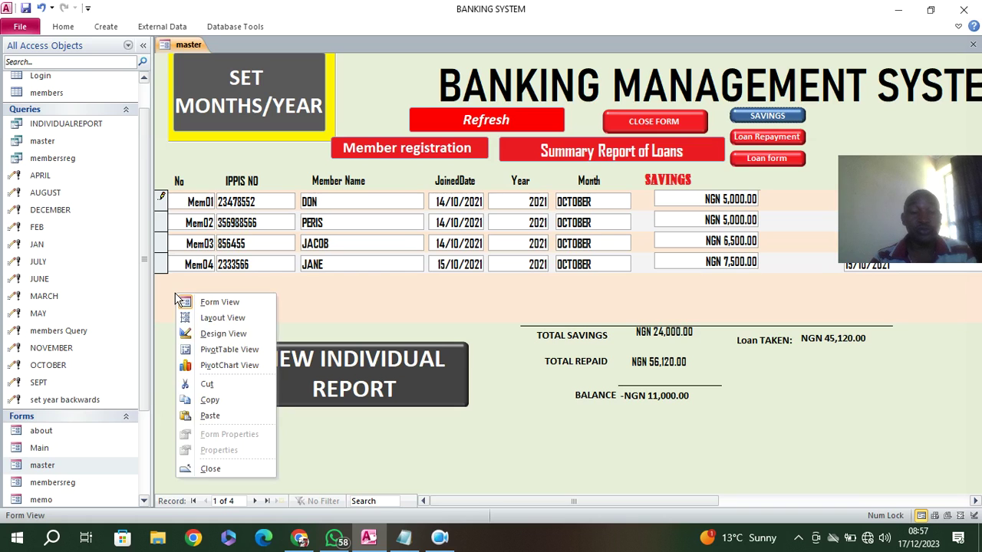
pyautogui.click(198, 337)
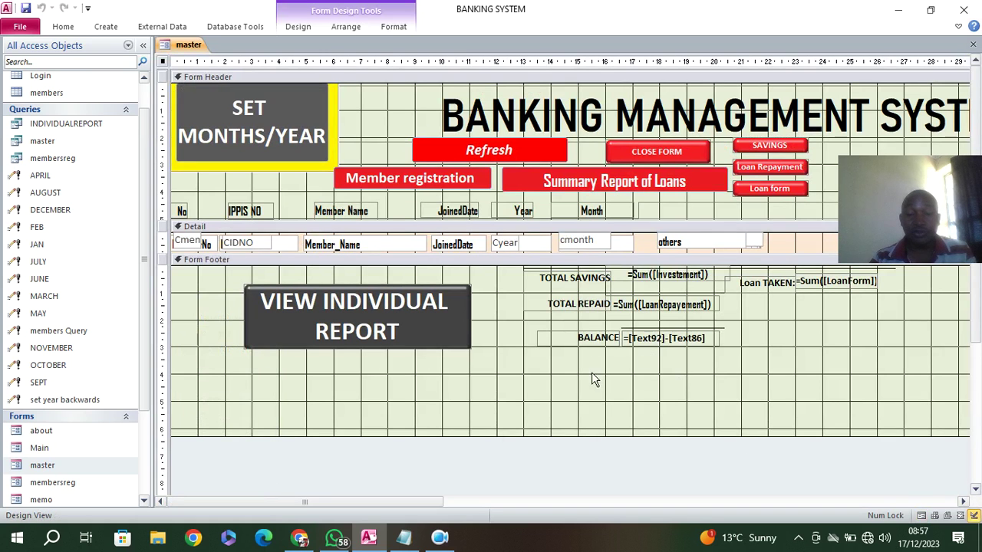
pyautogui.moveTo(395, 502); pyautogui.dragTo(532, 503)
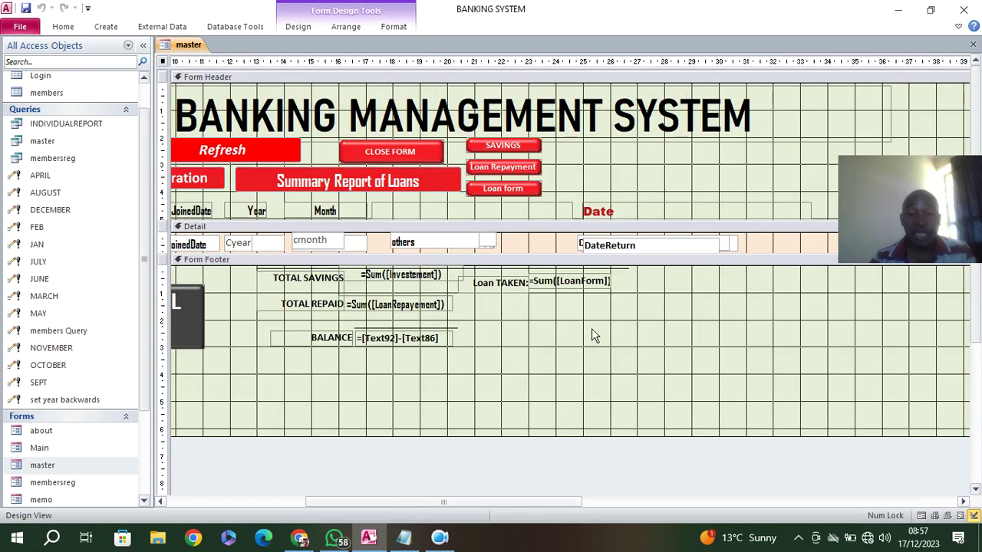